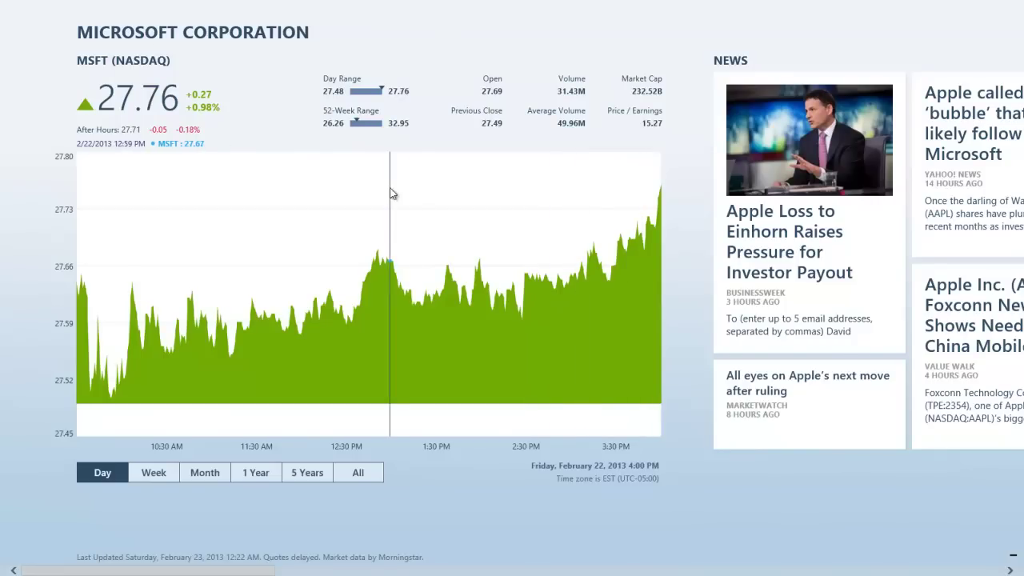
Step: Look over the Microsoft Corporation page's stock chart, news articles and key statistics in the Finance app
scroll(403, 211, "right", 5)
scroll(303, 119, "left", 3)
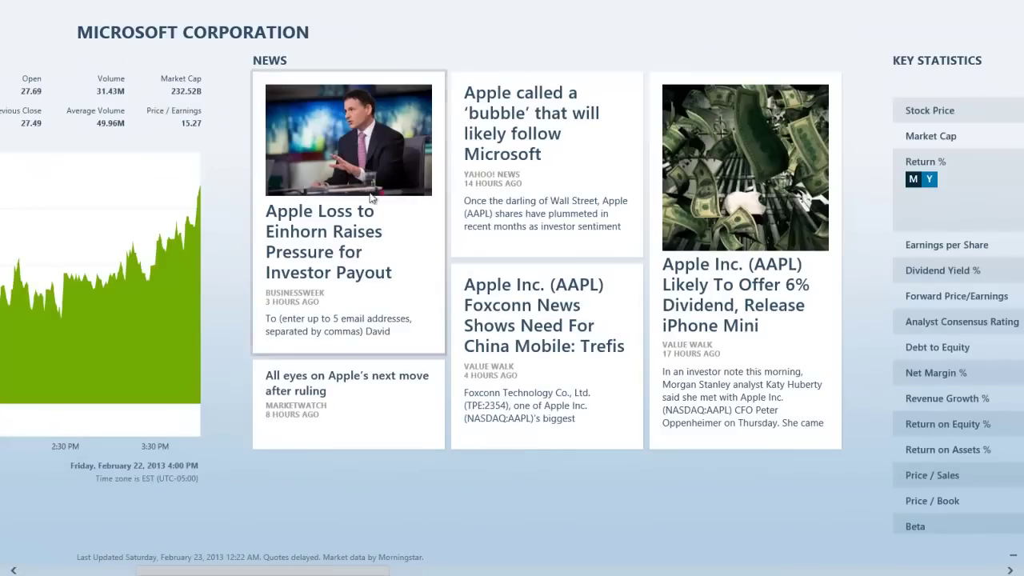
scroll(606, 202, "right", 5)
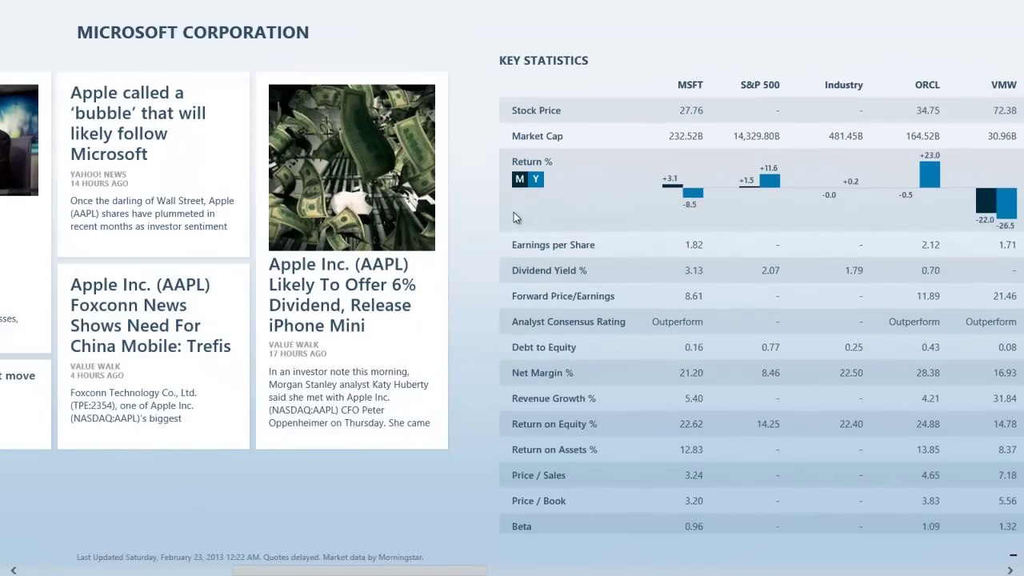
scroll(514, 211, "left", 10)
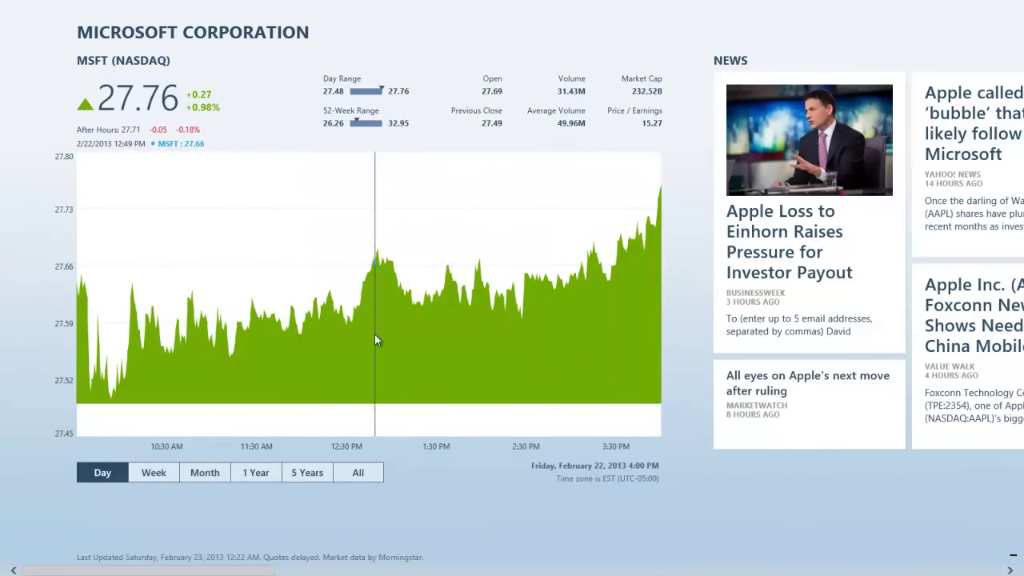
scroll(278, 318, "right", 10)
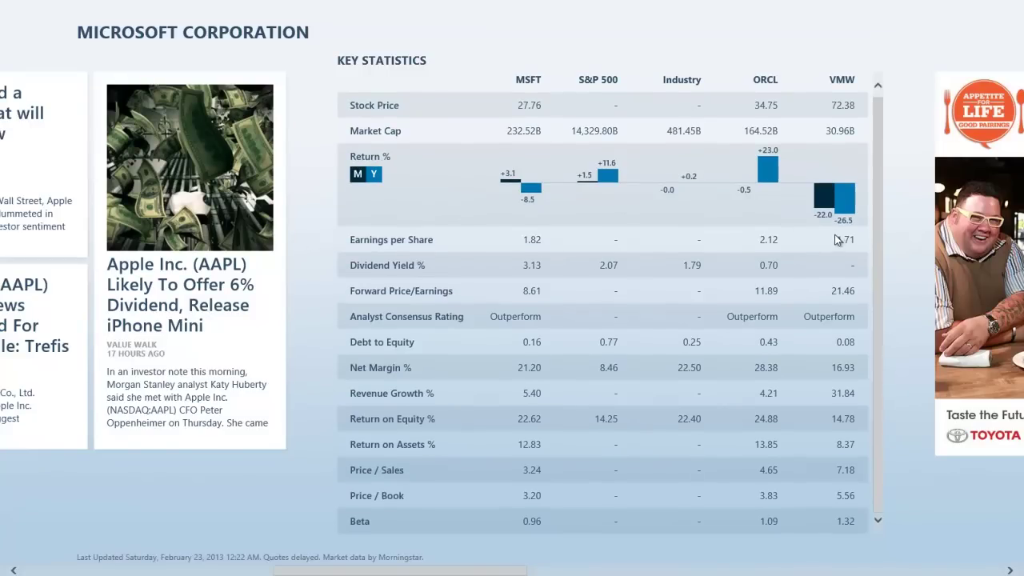
scroll(264, 94, "left", 5)
scroll(104, 568, "left", 5)
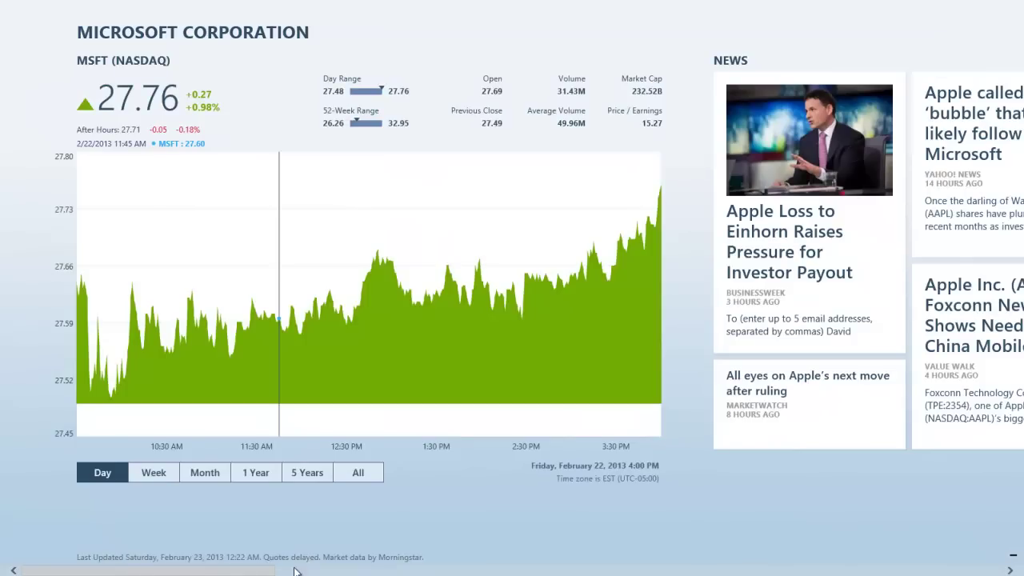
left_click_drag(236, 573, 271, 572)
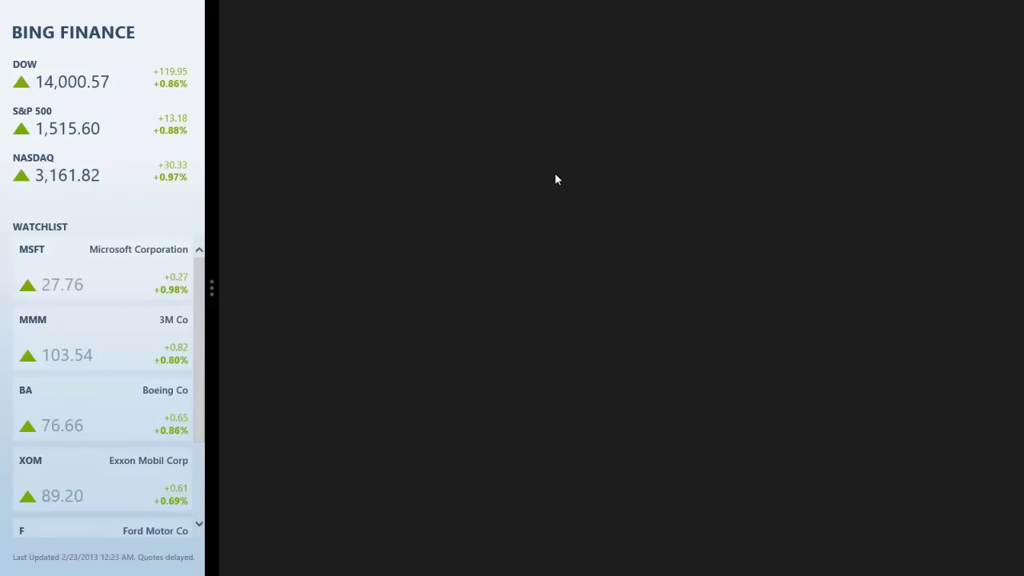
Step: Open the desktop beside the snapped Finance app, and shift the split to enlarge Finance and narrow it again
key("super")
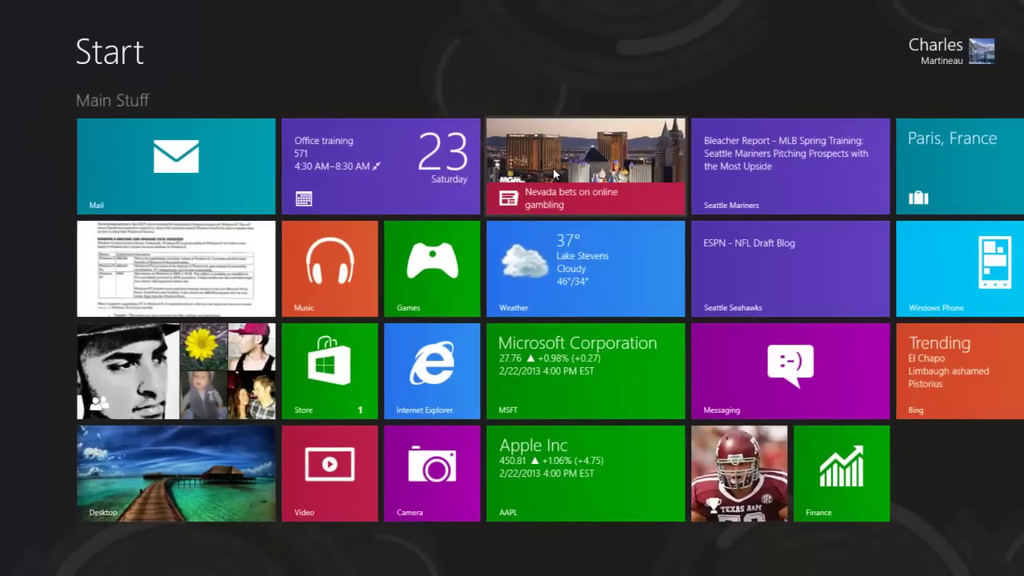
left_click(198, 461)
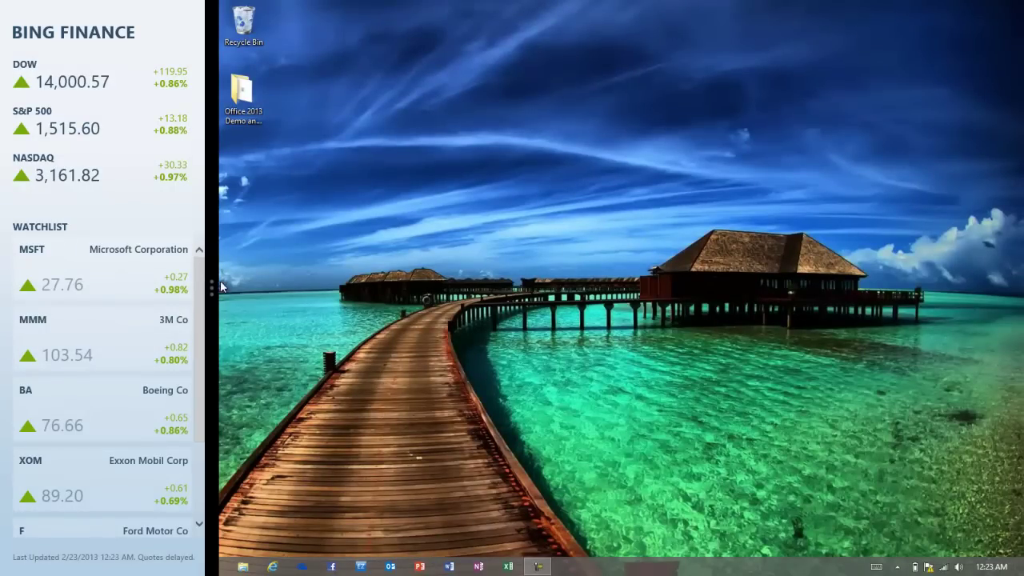
left_click_drag(212, 286, 611, 283)
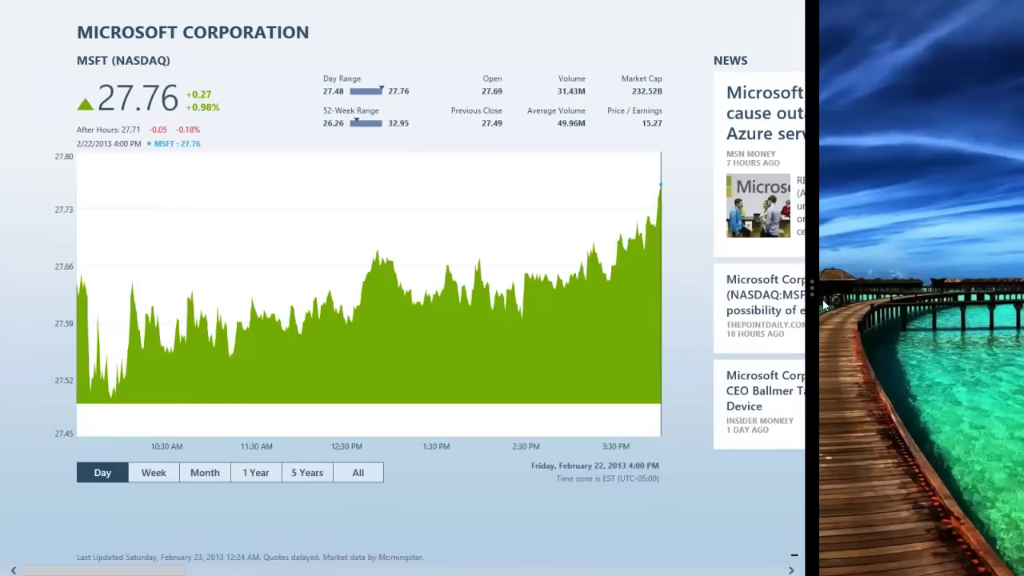
left_click_drag(815, 303, 280, 343)
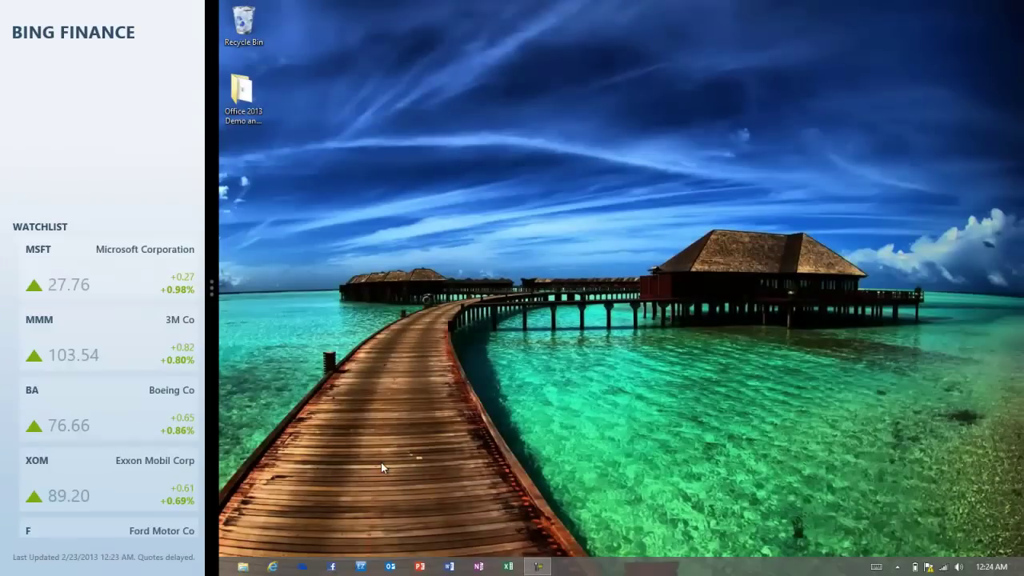
left_click(274, 568)
type("www.wsecu")
key("BackSpace")
key("BackSpace")
key("BackSpace")
key("BackSpace")
type("wsecu")
key("Return")
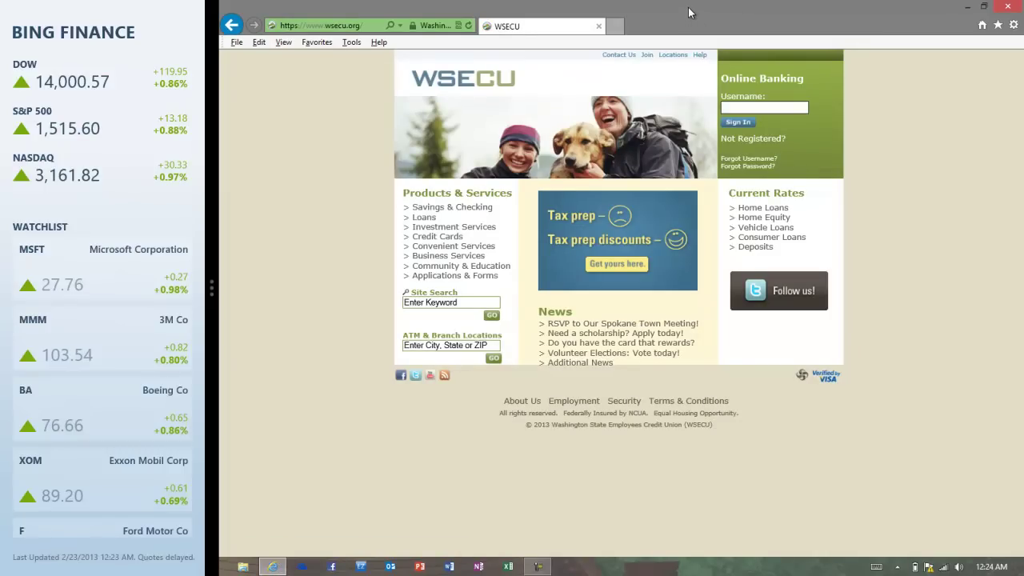
Step: Tile the WSECU browser window and Excel side by side on the desktop, with a blank workbook open in Excel
left_click_drag(691, 12, 212, 96)
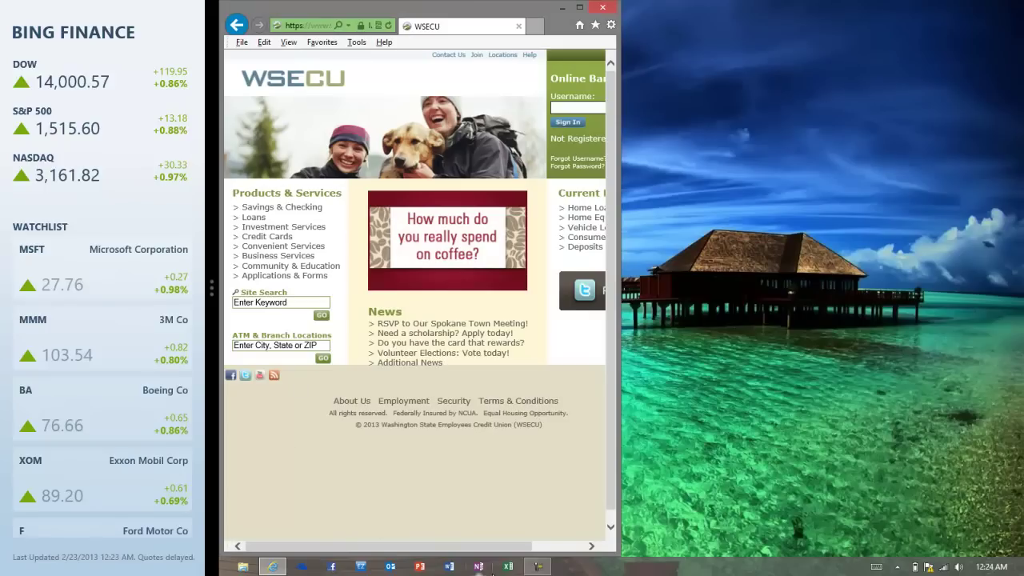
left_click(508, 566)
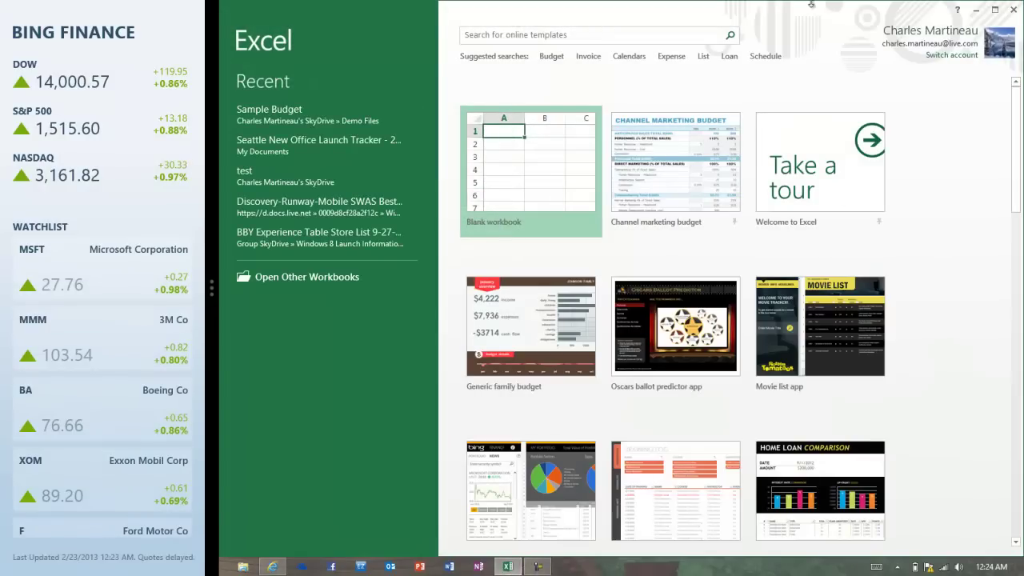
left_click_drag(806, 8, 1022, 11)
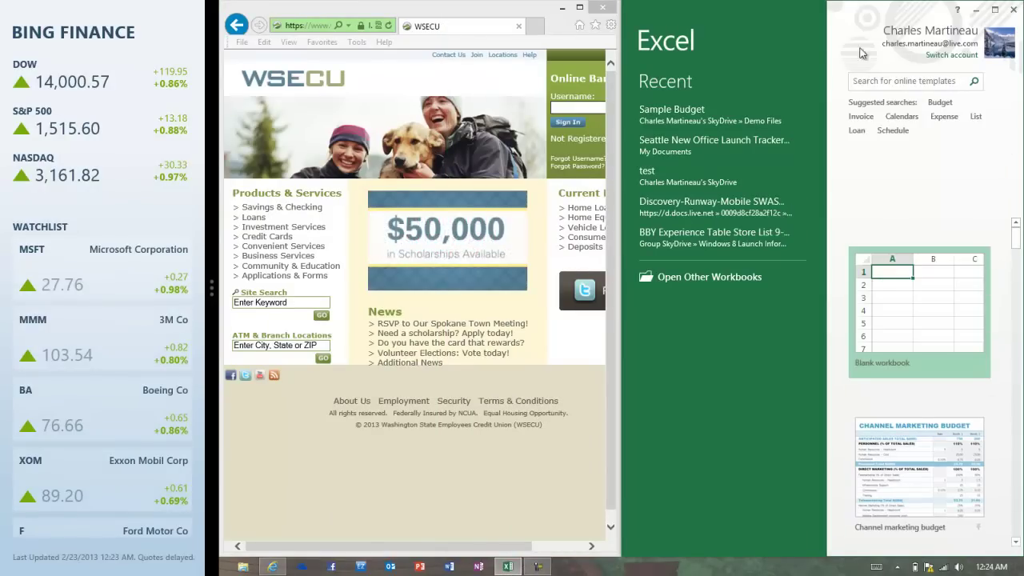
left_click(876, 284)
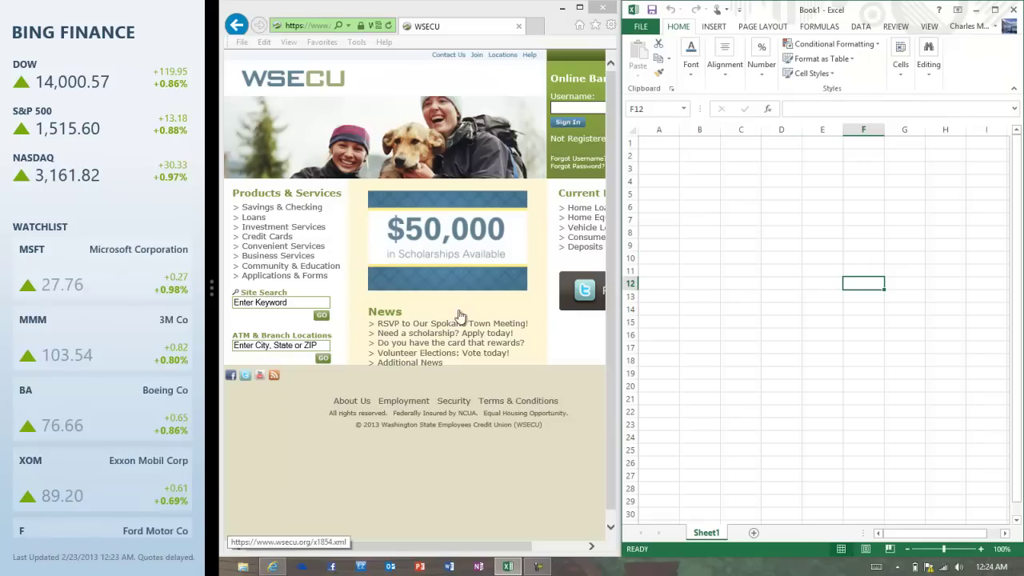
Step: Enlarge the Finance pane and snap it back to narrow, and enter the test text "wesdfdsfs" in cell D12 of the workbook
left_click_drag(204, 241, 404, 237)
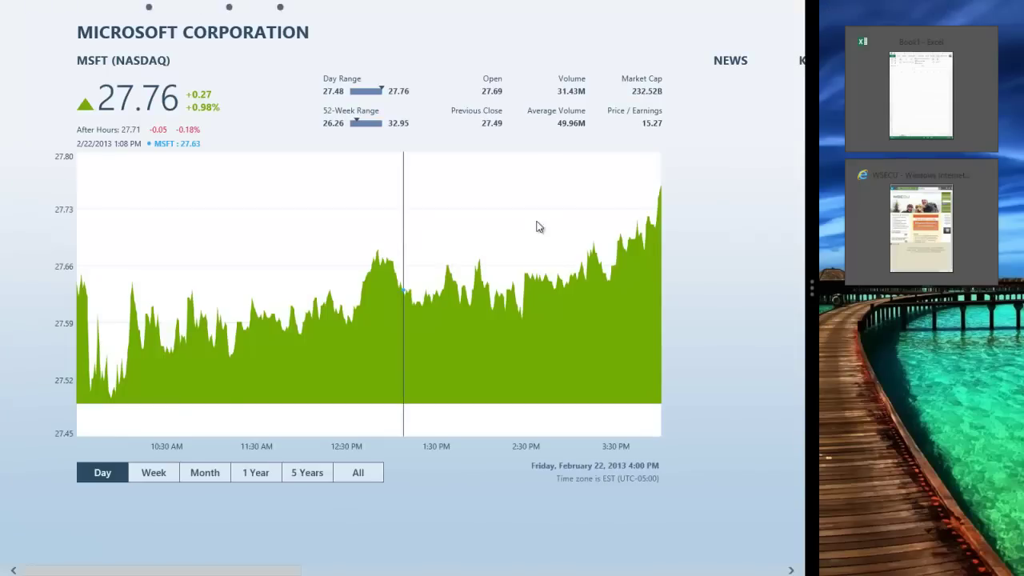
left_click_drag(811, 304, 693, 320)
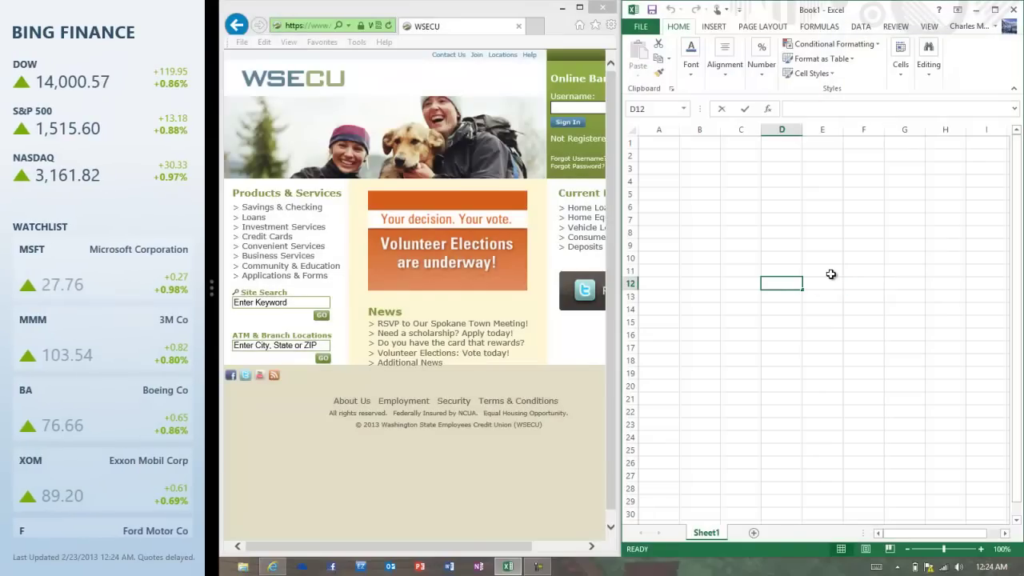
type("wesdfdsfs")
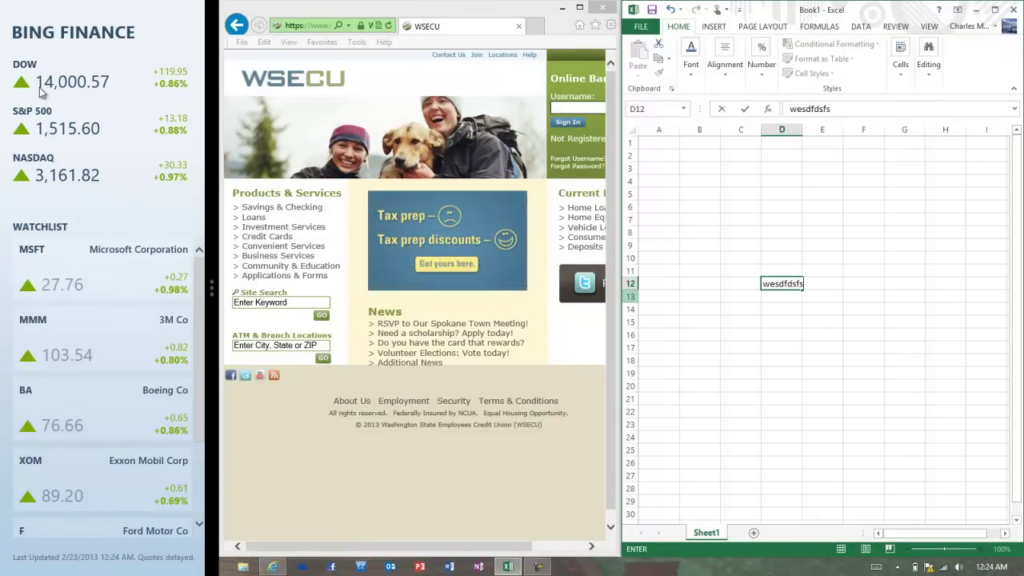
Step: Close the browser, the unsaved Excel workbook and the snapped Finance app so only the desktop remains
left_click(602, 7)
left_click(1013, 8)
left_click(621, 299)
left_click_drag(70, 6, 80, 547)
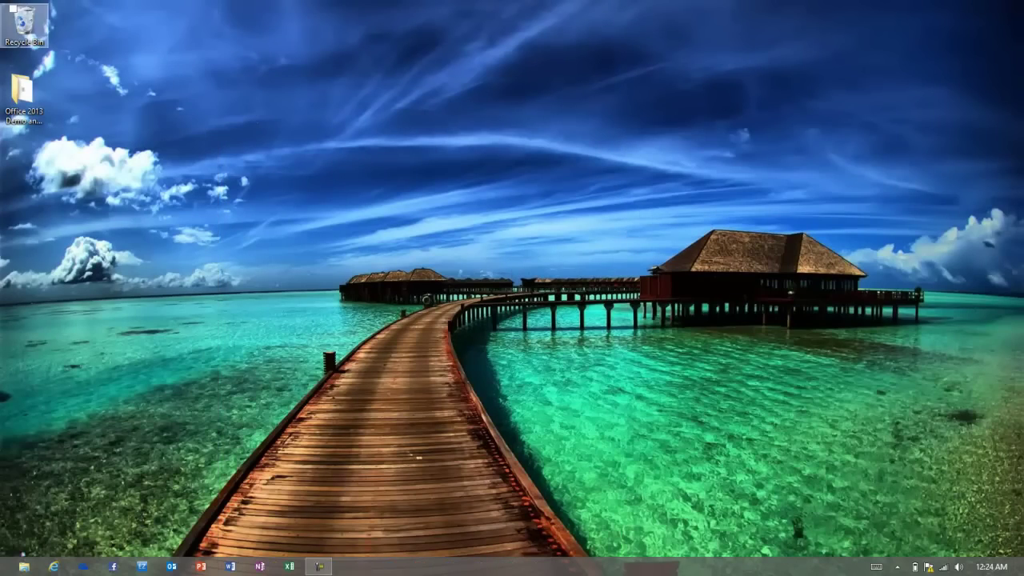
Step: Browse the Start screen tiles and bring up the desktop beside the narrow snapped Finance app
key("super")
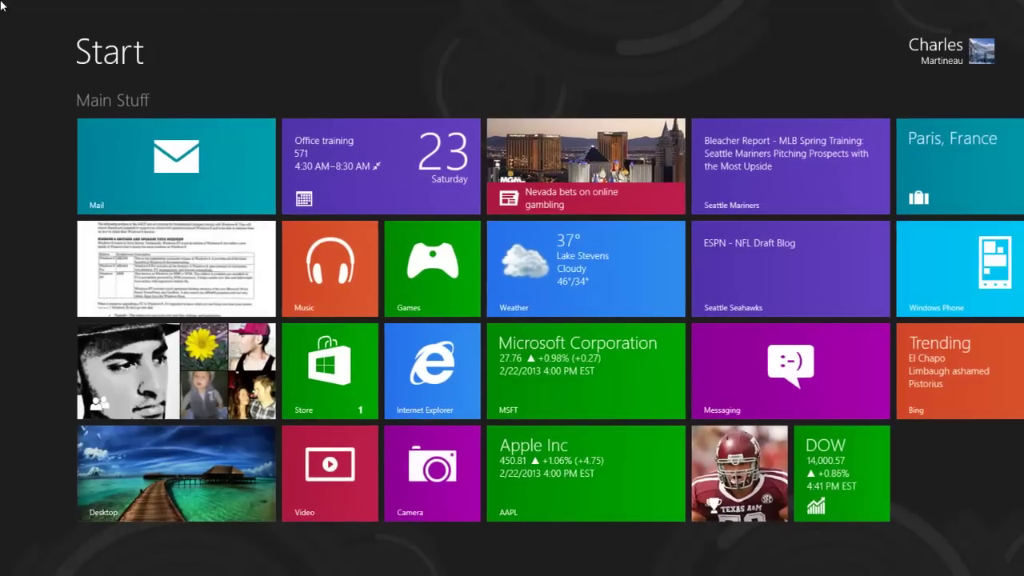
scroll(2, 6, "down", 5)
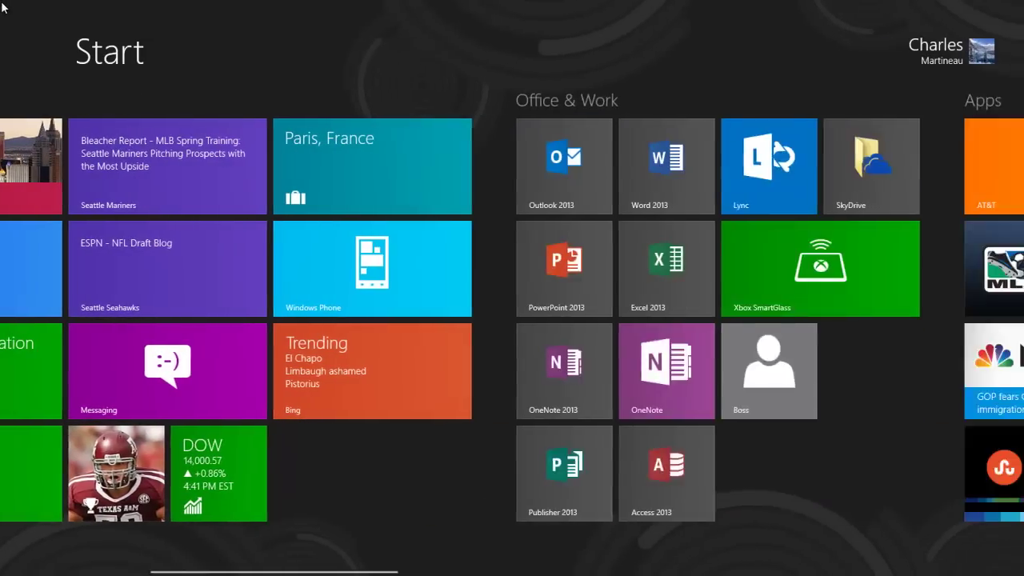
scroll(2, 7, "up", 5)
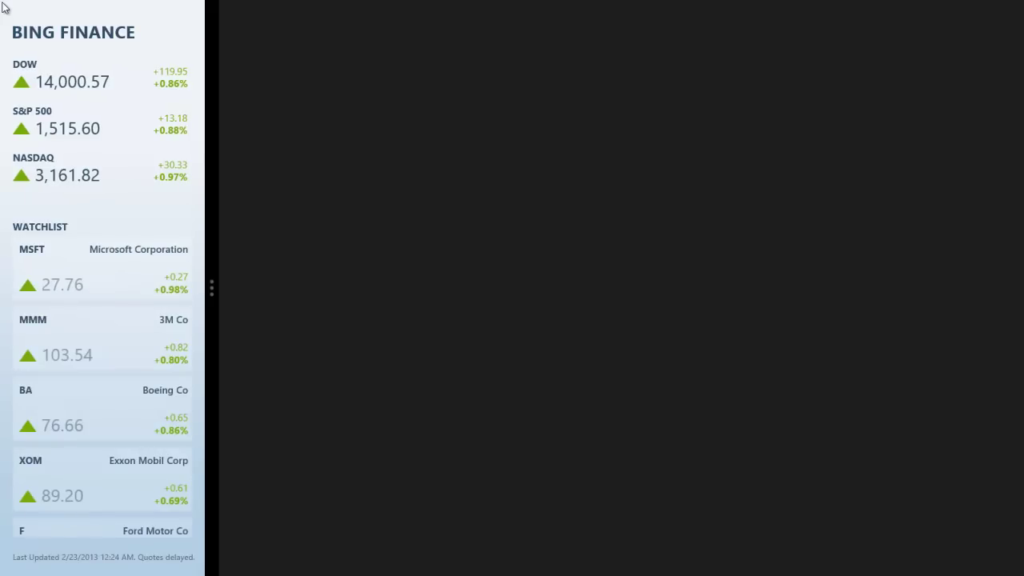
key("super")
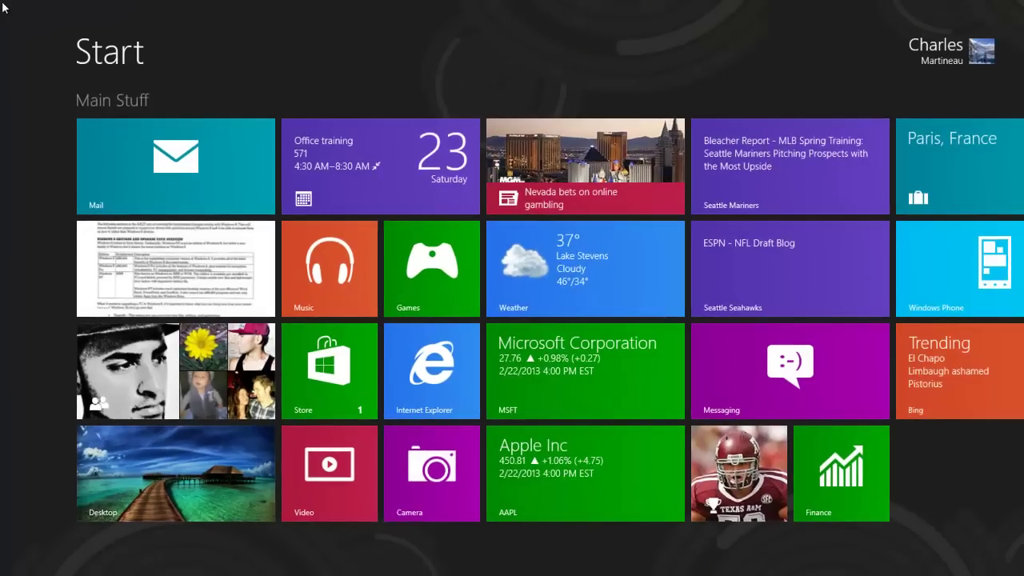
key("super")
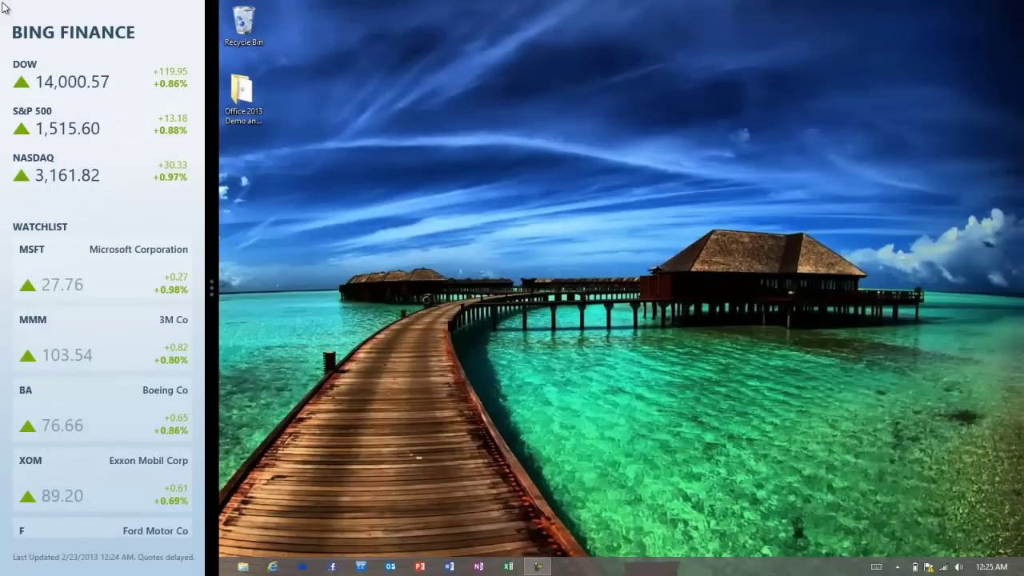
Step: Open Internet Explorer and Excel on the desktop and tile their windows side by side next to Finance
left_click(272, 566)
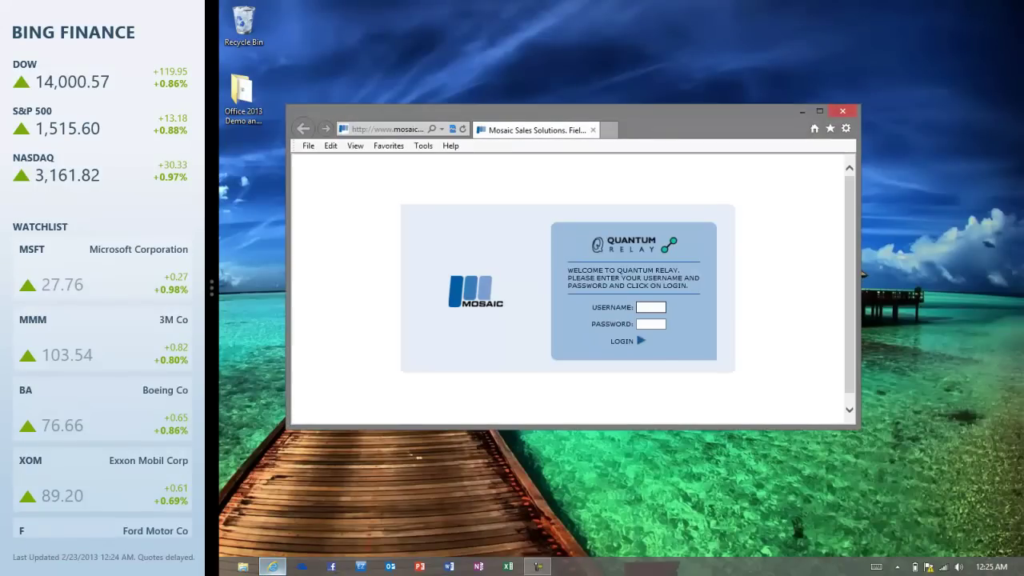
left_click_drag(656, 105, 220, 117)
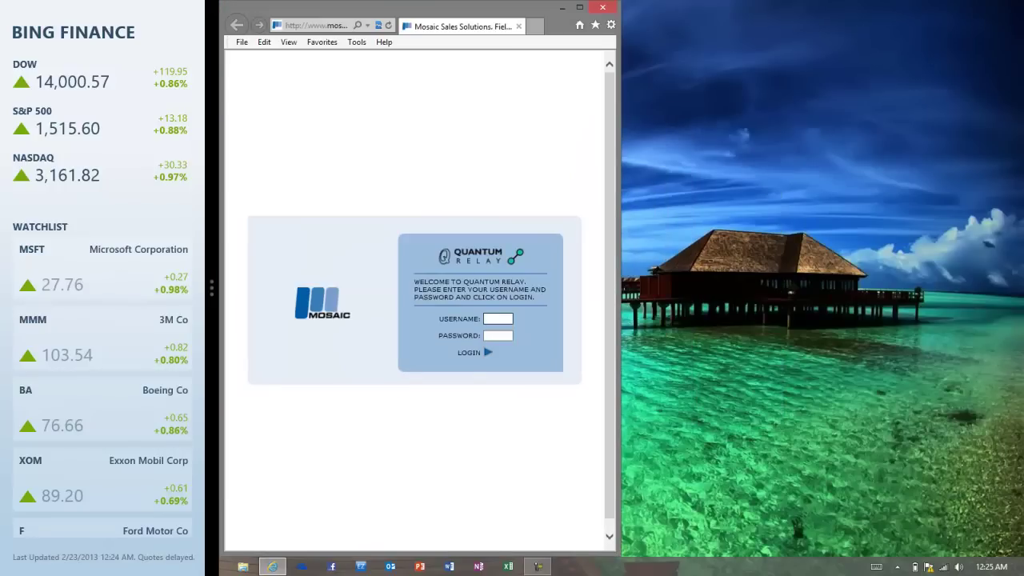
left_click(508, 566)
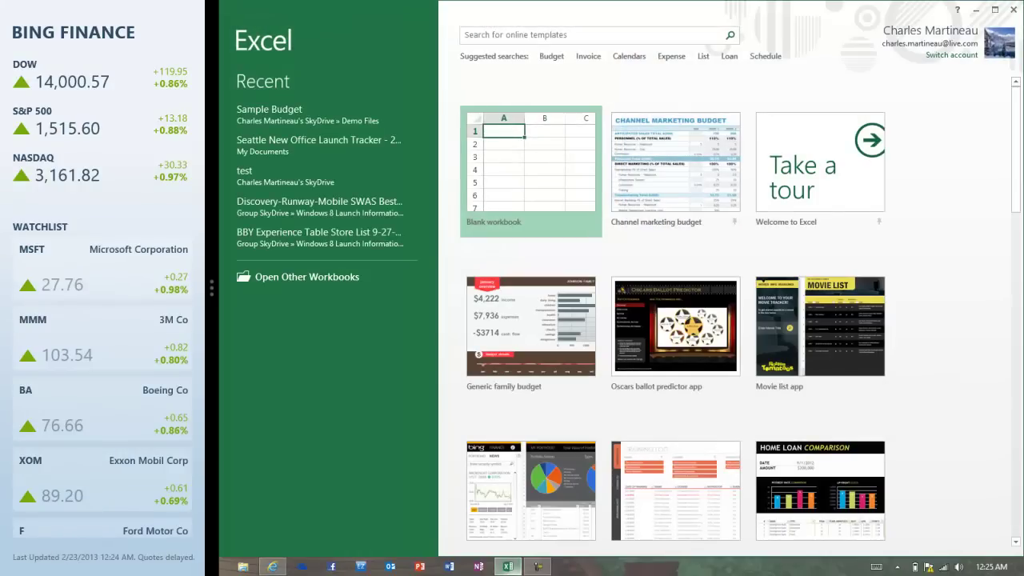
left_click_drag(656, 10, 1023, 29)
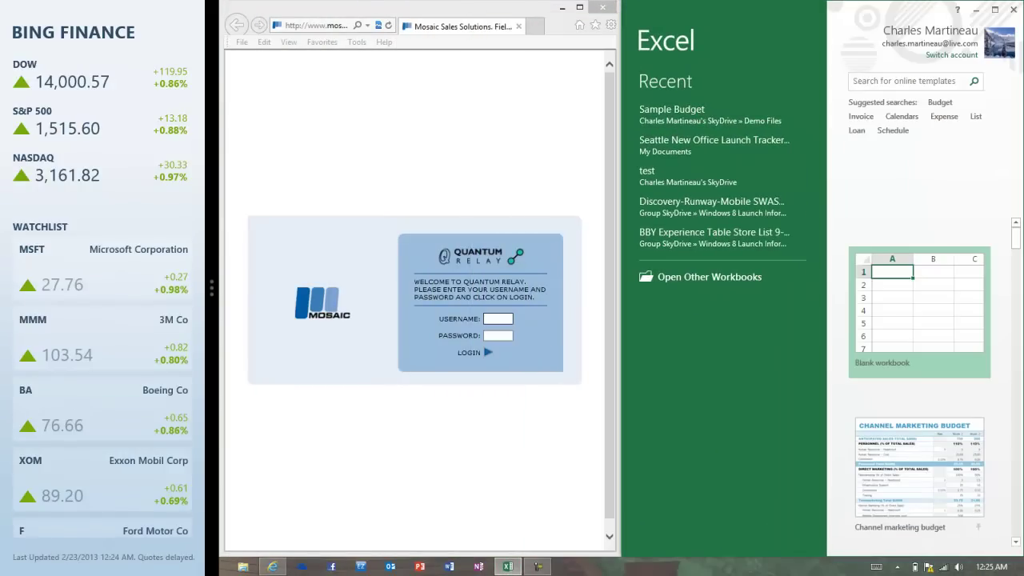
left_click(497, 319)
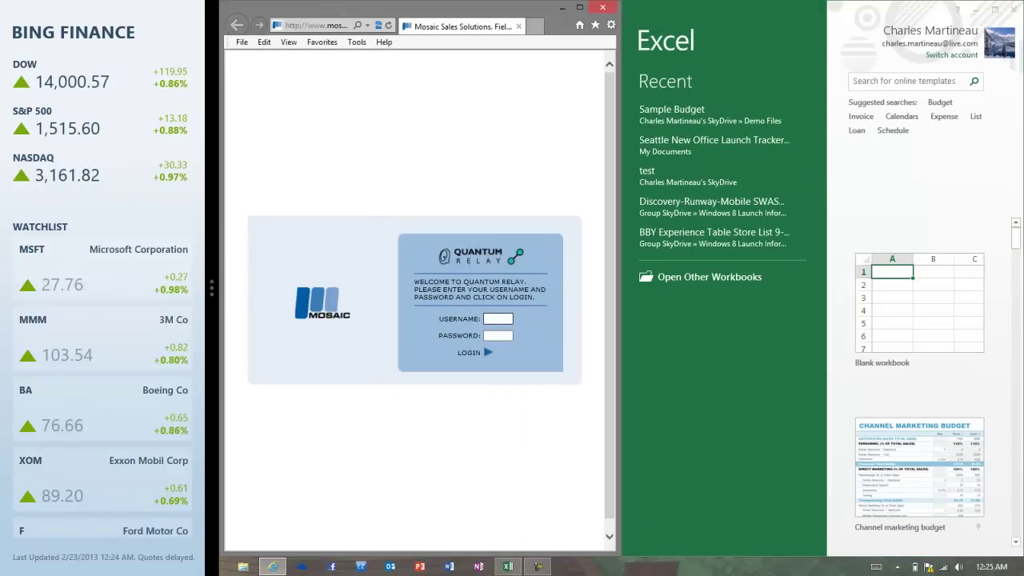
left_click(316, 25)
type("www.wsecu.org/")
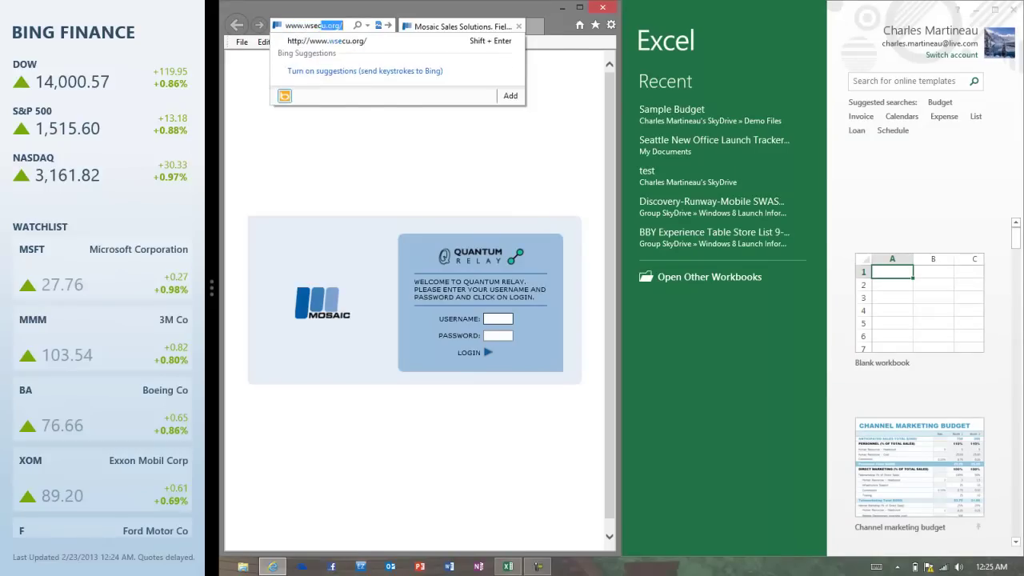
key("Return")
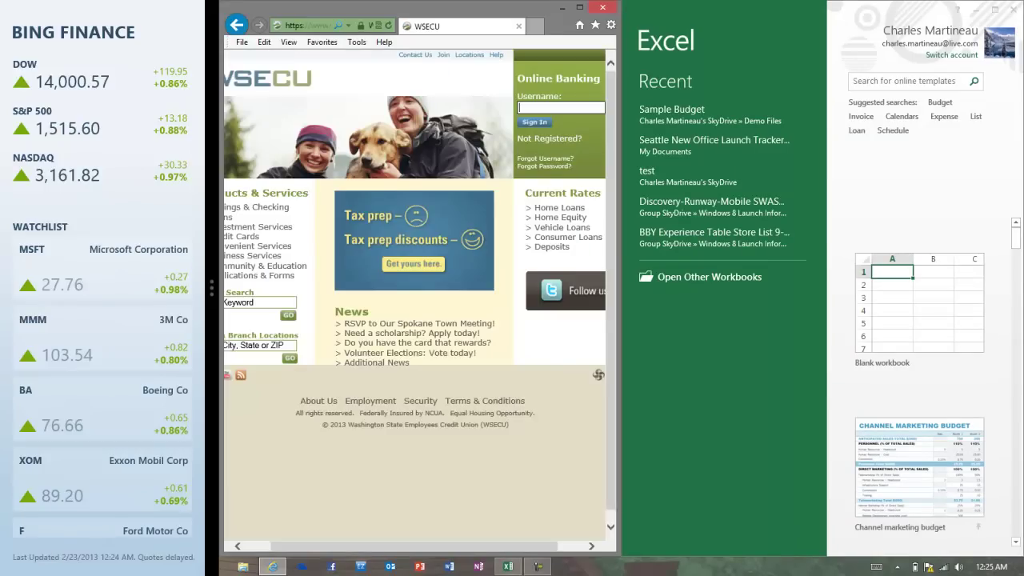
Step: Expand Finance to the large pane, look through the Microsoft Corporation page, and return Finance to its narrow snapped view
left_click_drag(212, 288, 811, 288)
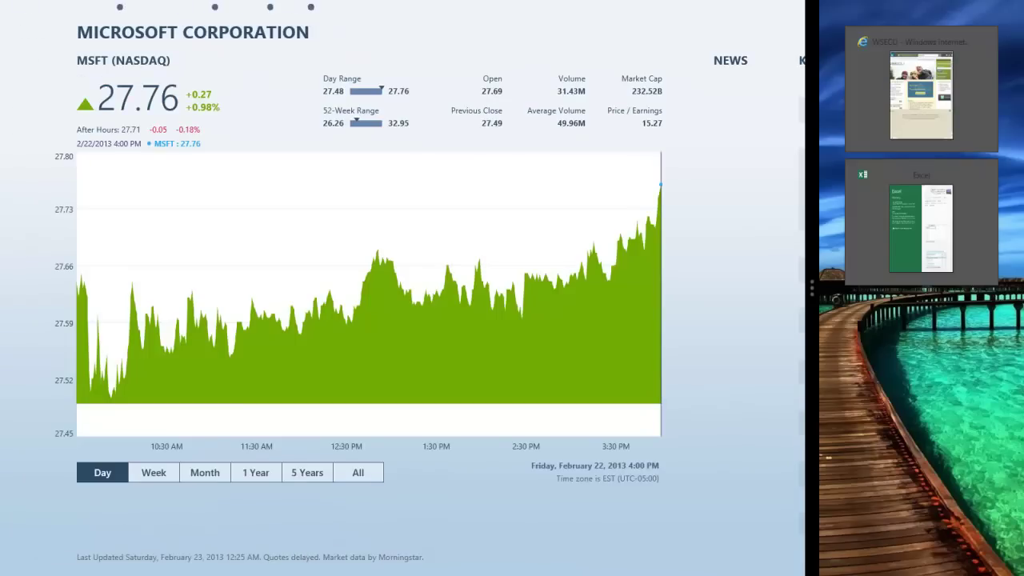
scroll(402, 288, "right", 10)
scroll(402, 288, "left", 8)
left_click_drag(812, 288, 211, 288)
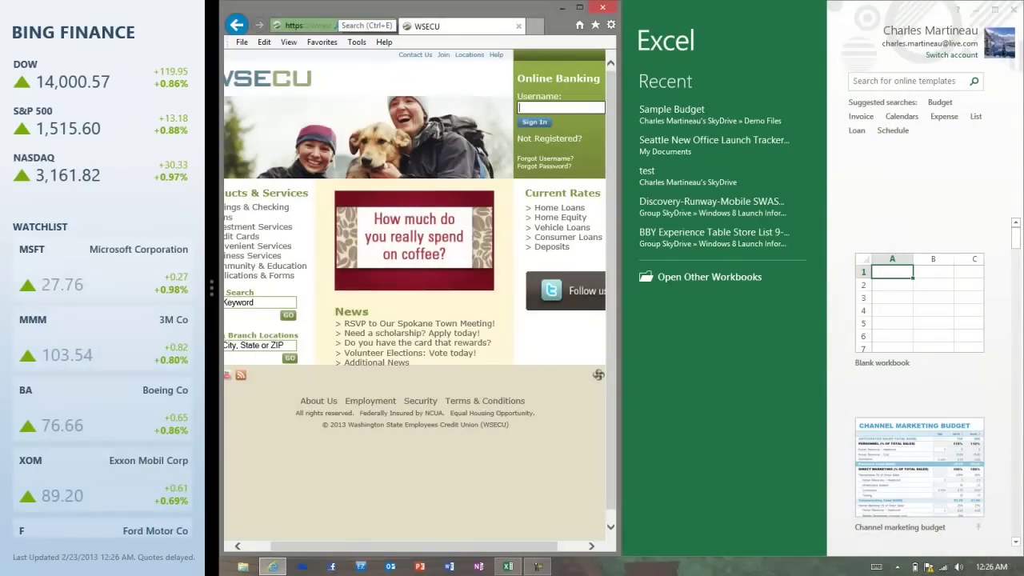
Step: Look through the stock watchlist in the snapped Finance app down to General Electric
scroll(103, 384, "down", 2)
scroll(103, 384, "up", 2)
scroll(103, 384, "down", 2)
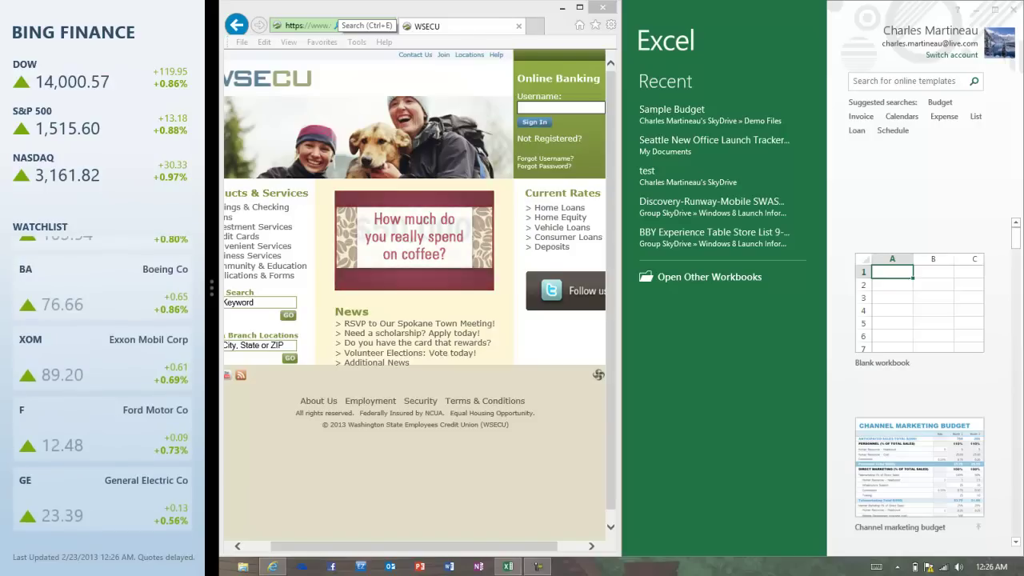
Step: Maximize the WSECU browser window on the desktop beside Finance
left_click(560, 107)
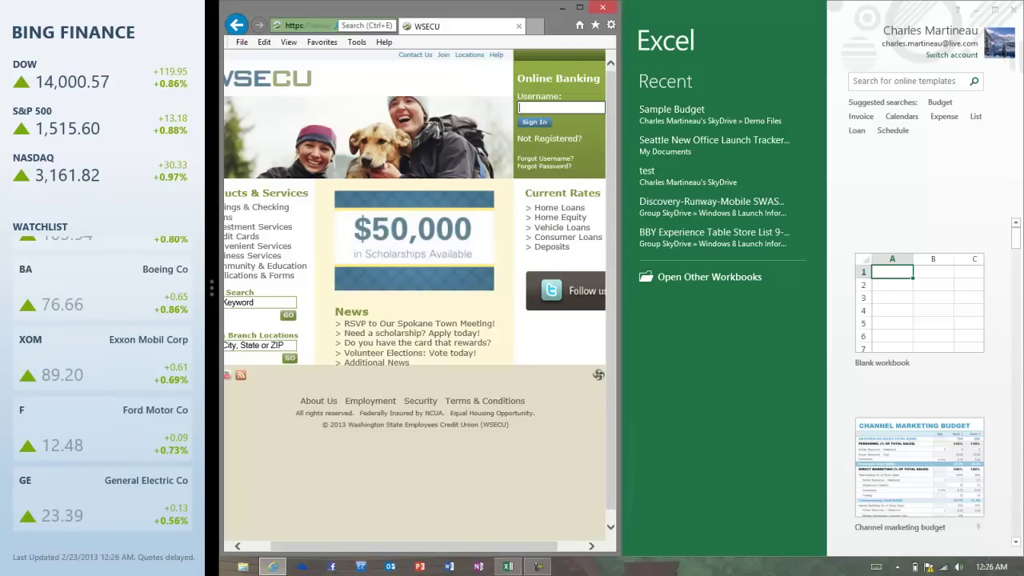
key("super+Up")
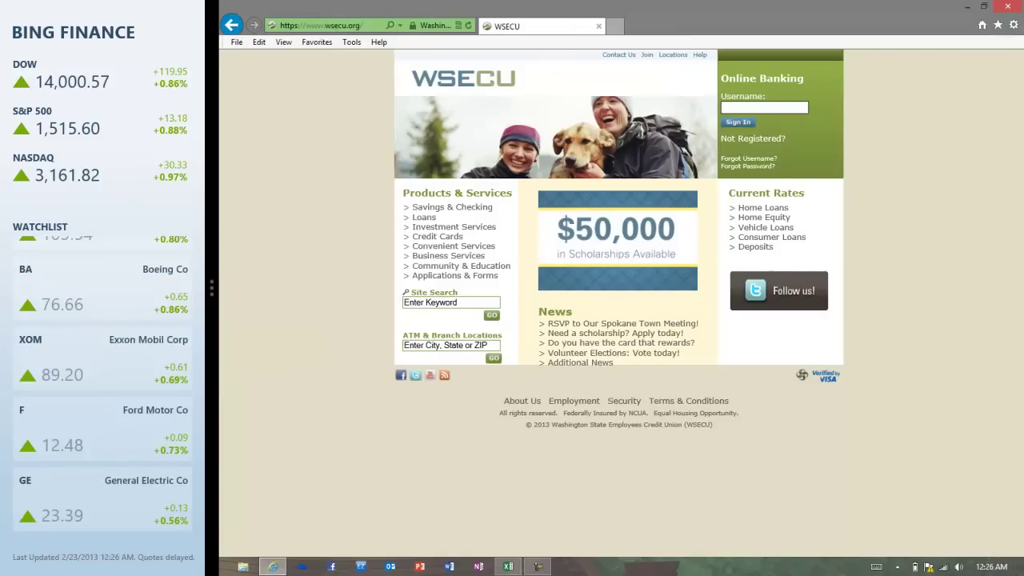